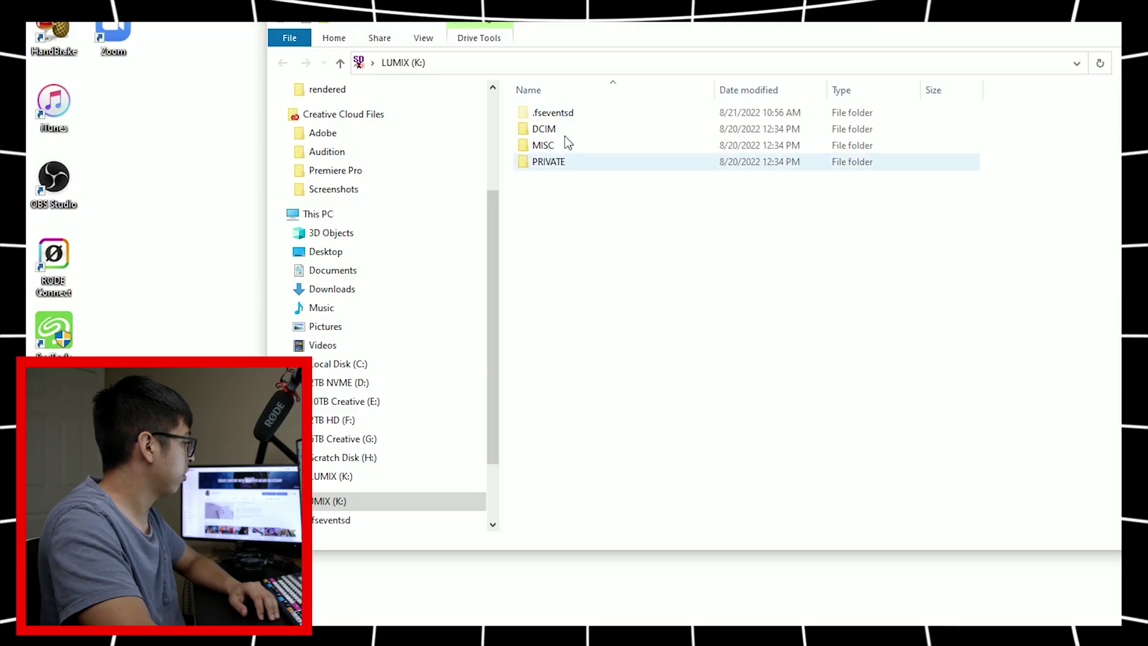
- Create a new folder in Seez Santos > YouTube > September, beside Example Project
{"action": "right_click", "coordinate": [558, 132]}
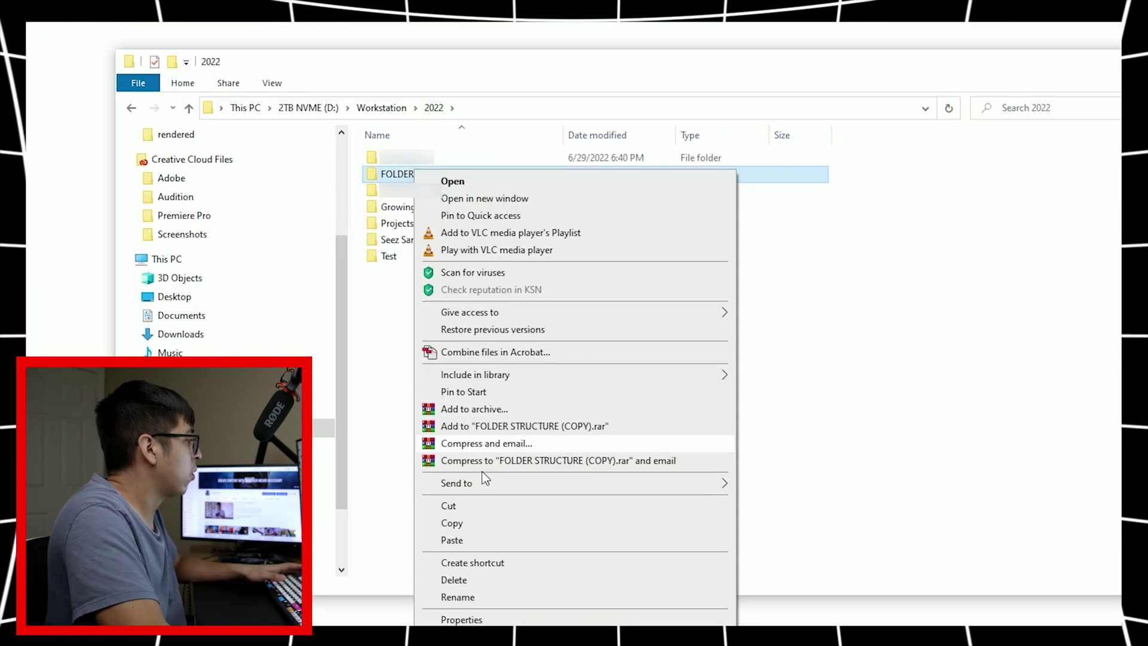
{"action": "left_click", "coordinate": [479, 526]}
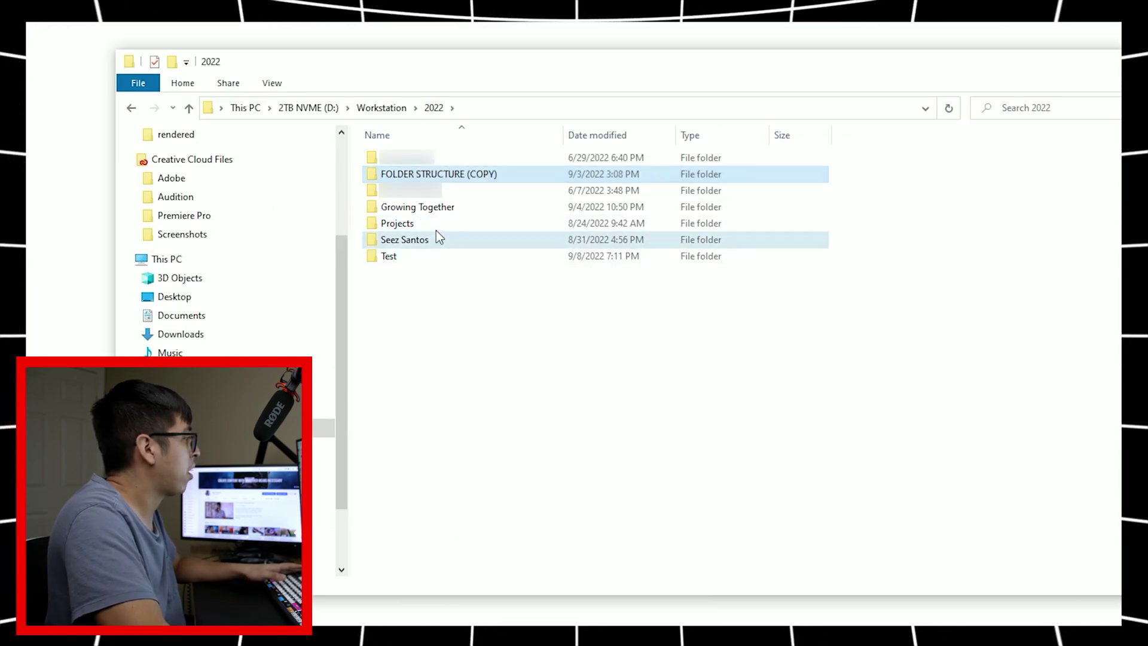
{"action": "double_click", "coordinate": [420, 240]}
{"action": "double_click", "coordinate": [400, 207]}
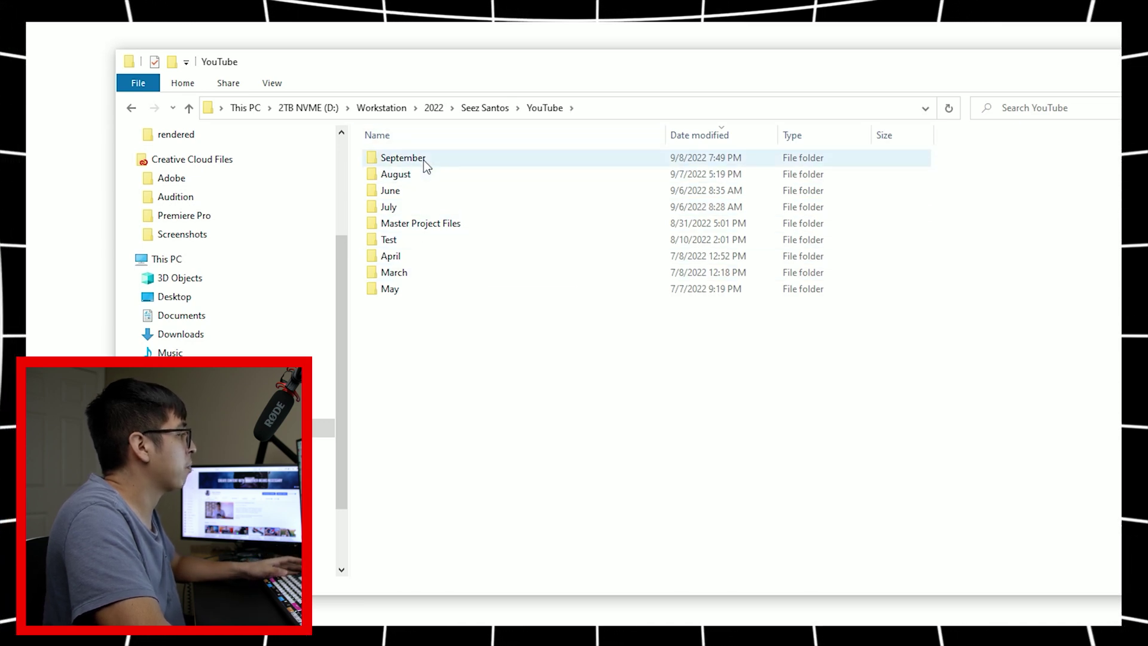
{"action": "double_click", "coordinate": [423, 160]}
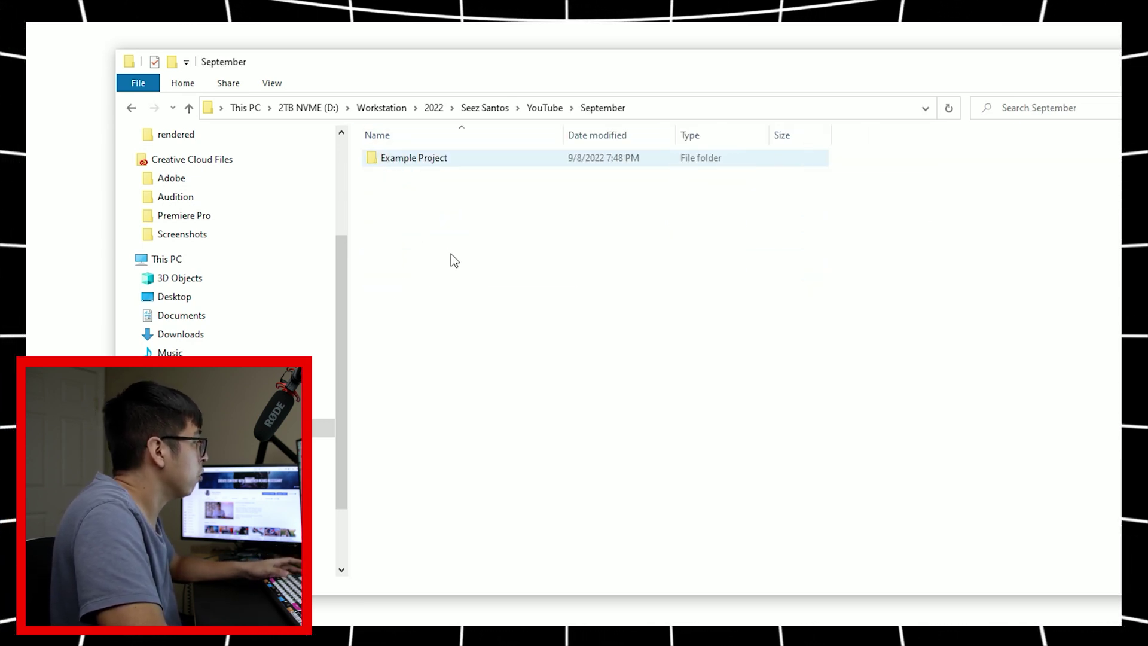
{"action": "right_click", "coordinate": [451, 210]}
{"action": "left_click", "coordinate": [689, 426]}
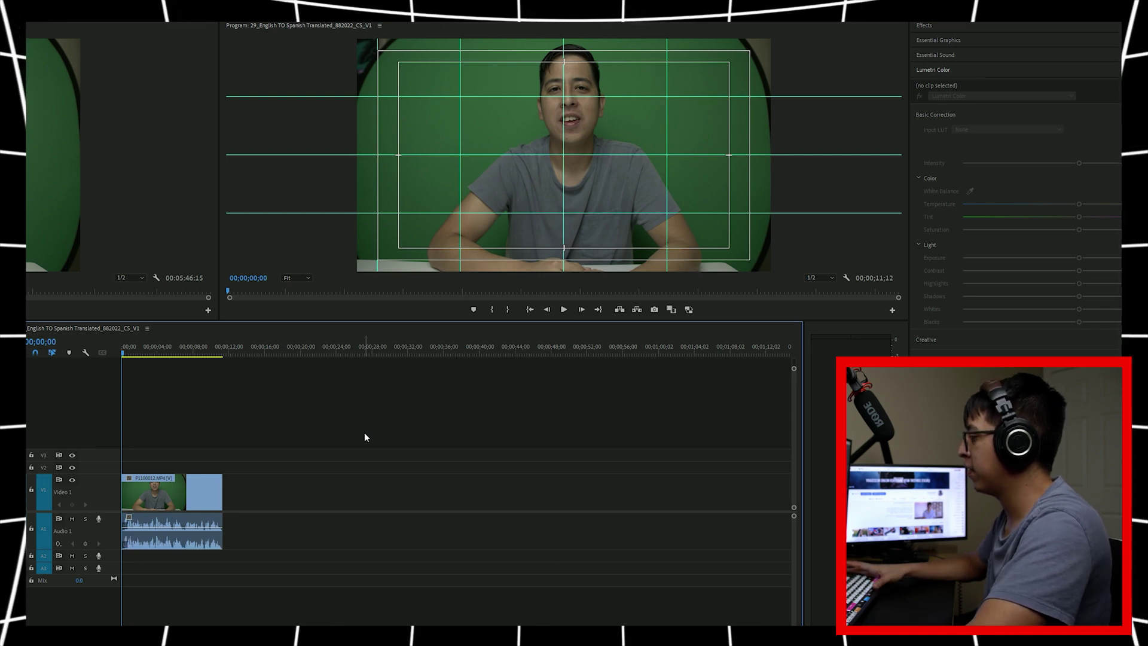
- Play the green-screen clip sequence through to its end, about eleven seconds
{"action": "key", "text": "space"}
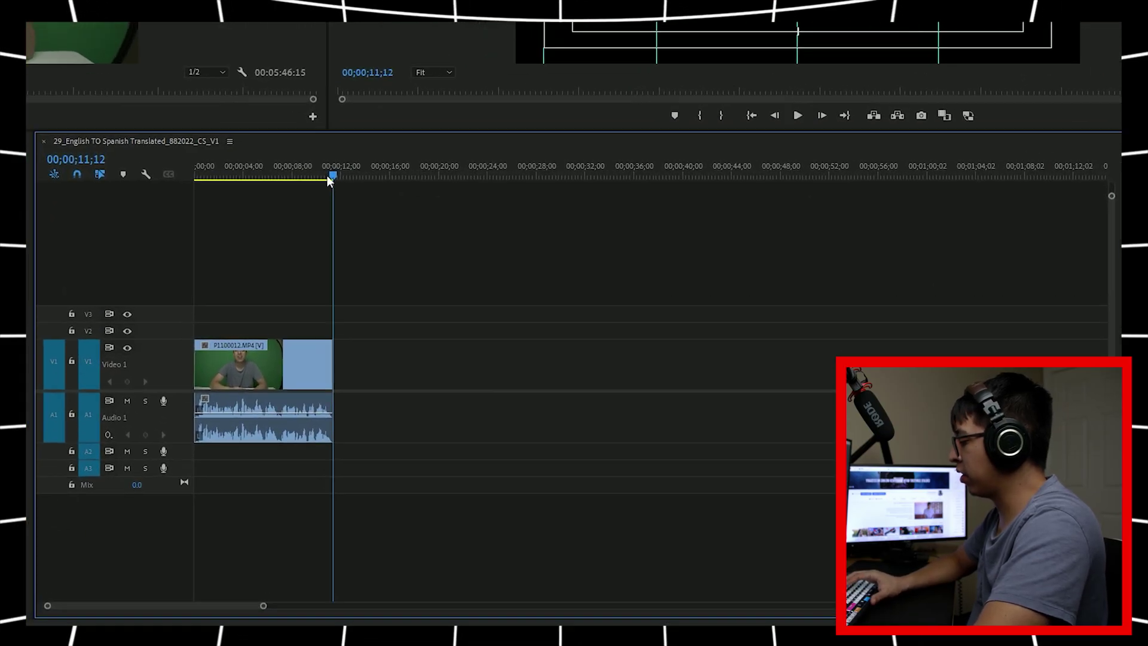
- Set an in point at the sequence start and an out point at the clip's end
{"action": "key", "text": "Home"}
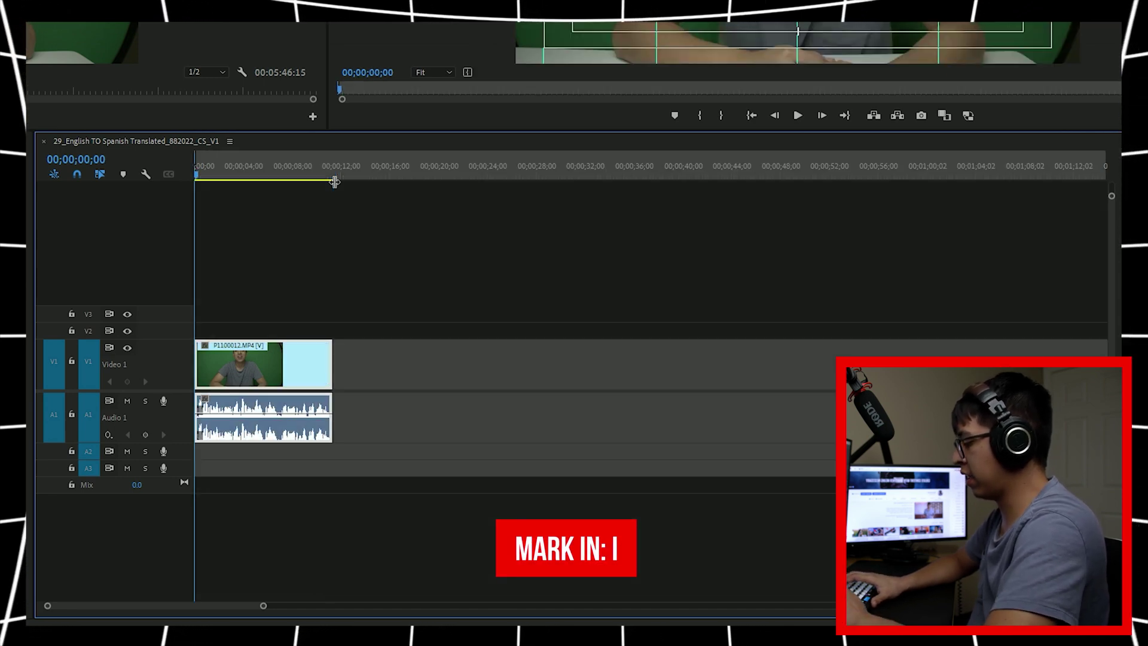
{"action": "left_click", "coordinate": [334, 182]}
{"action": "key", "text": "o"}
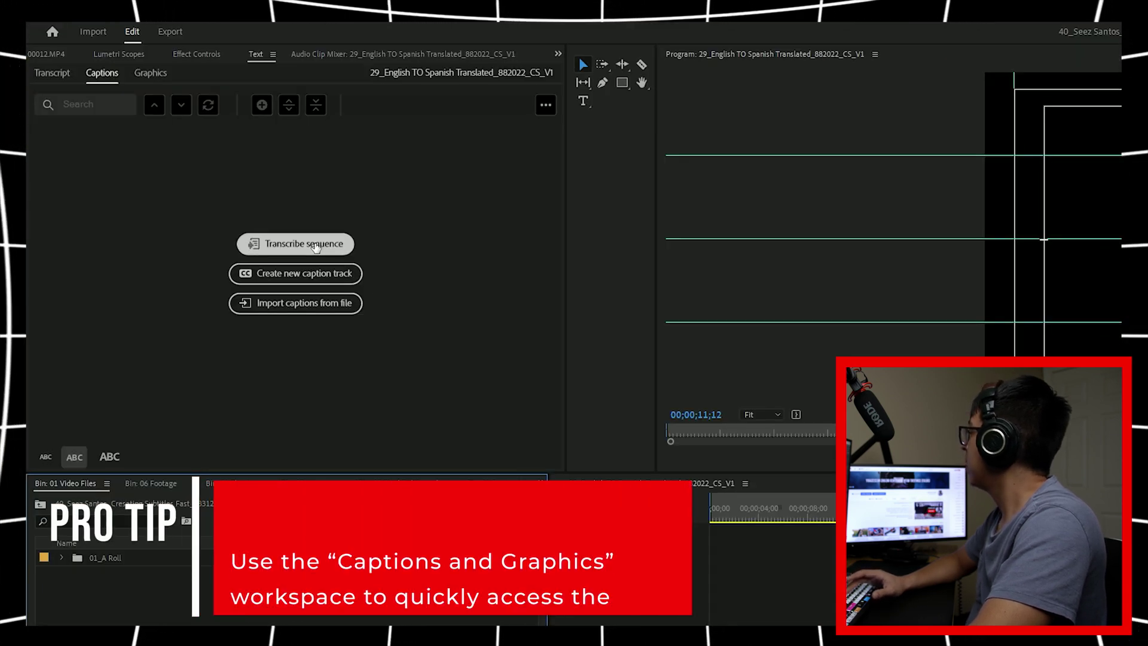
- Transcribe only the in-to-out range of the sequence in Spanish
{"action": "left_click", "coordinate": [315, 246]}
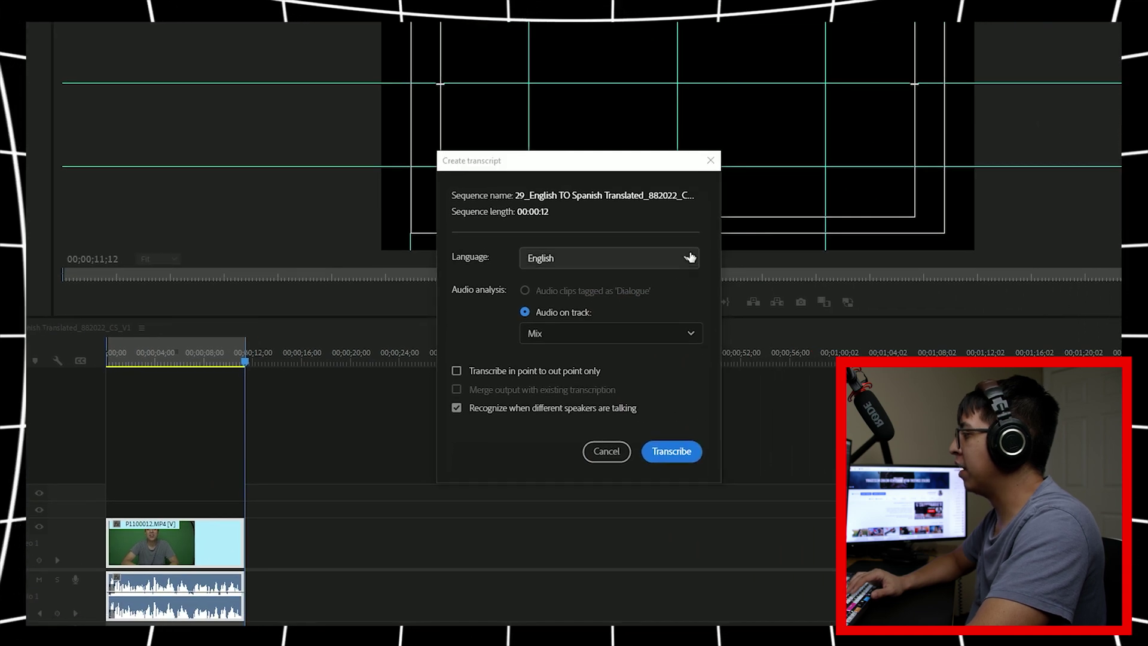
{"action": "left_click", "coordinate": [688, 258]}
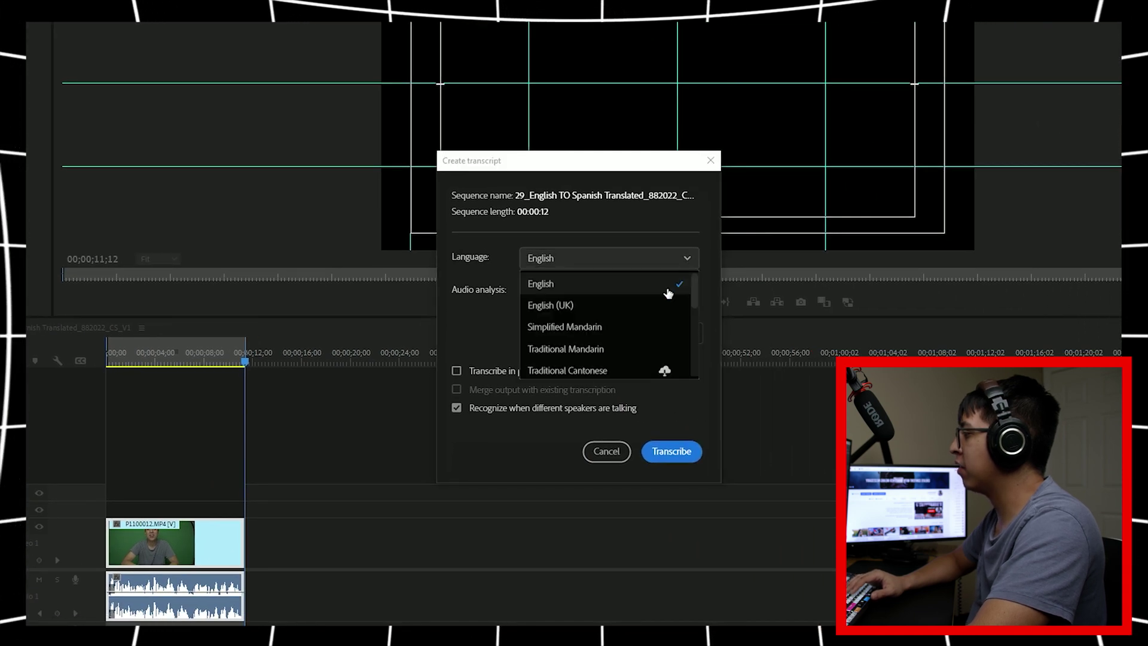
{"action": "scroll", "coordinate": [648, 311], "scroll_direction": "down", "scroll_amount": 2}
{"action": "left_click", "coordinate": [628, 325]}
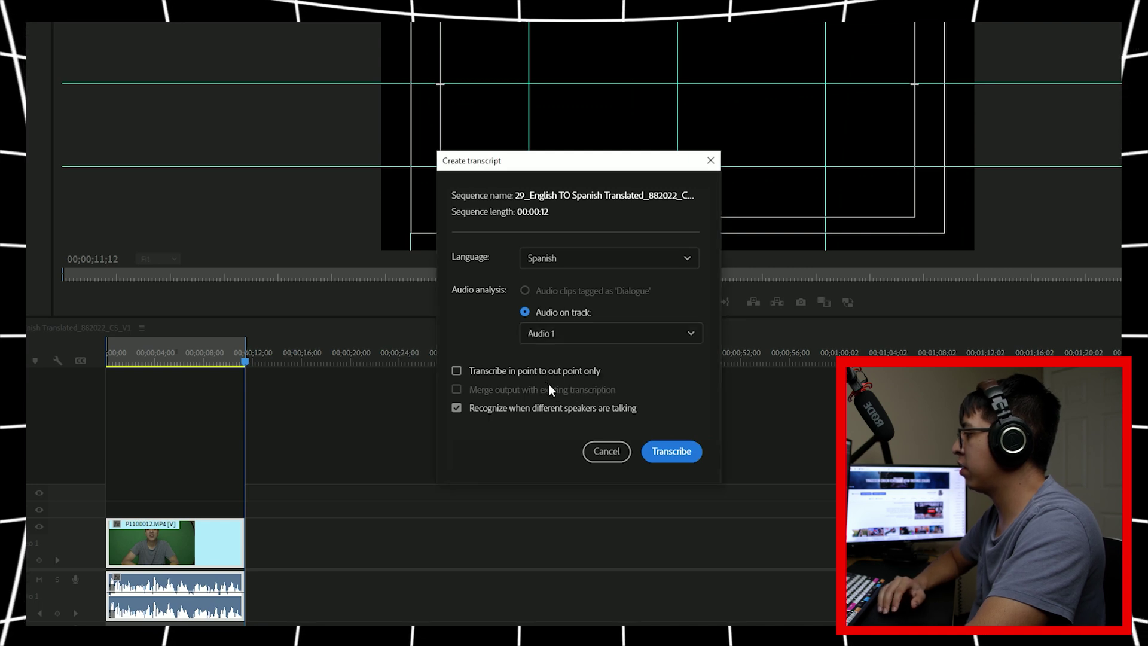
{"action": "left_click", "coordinate": [458, 371]}
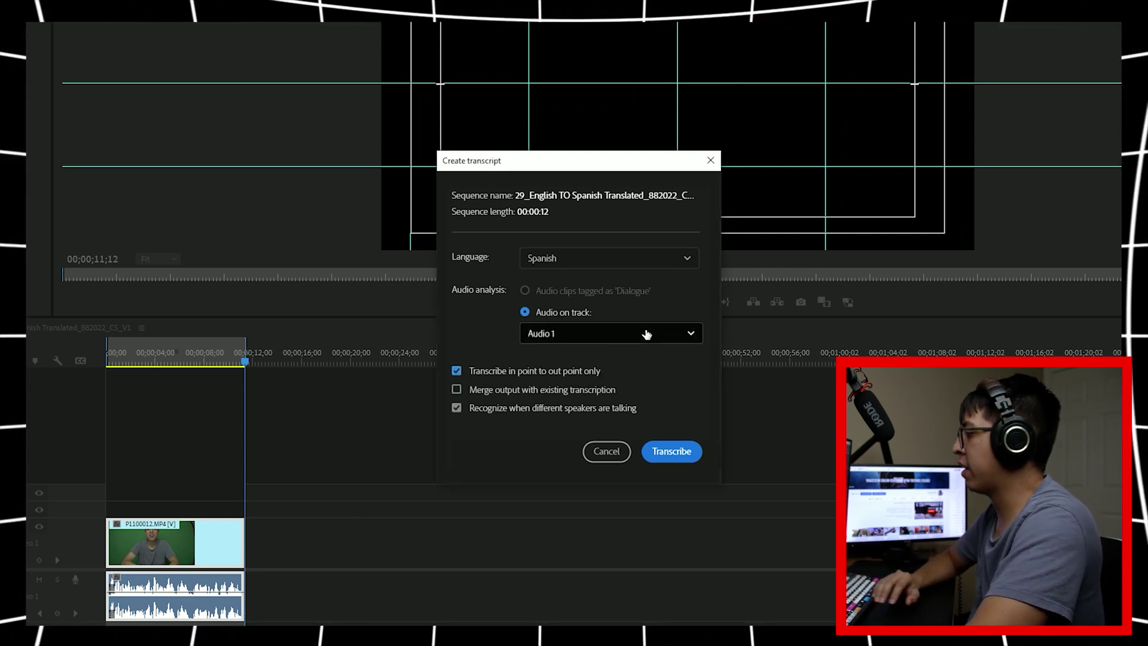
{"action": "left_click", "coordinate": [672, 451]}
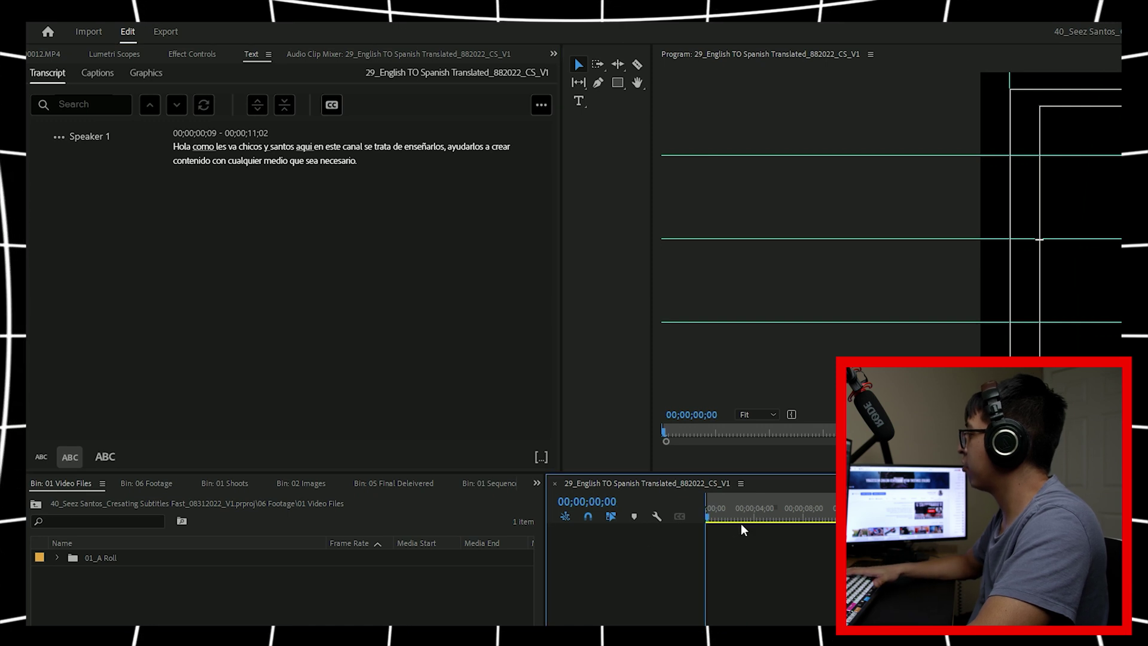
{"action": "key", "text": "Home"}
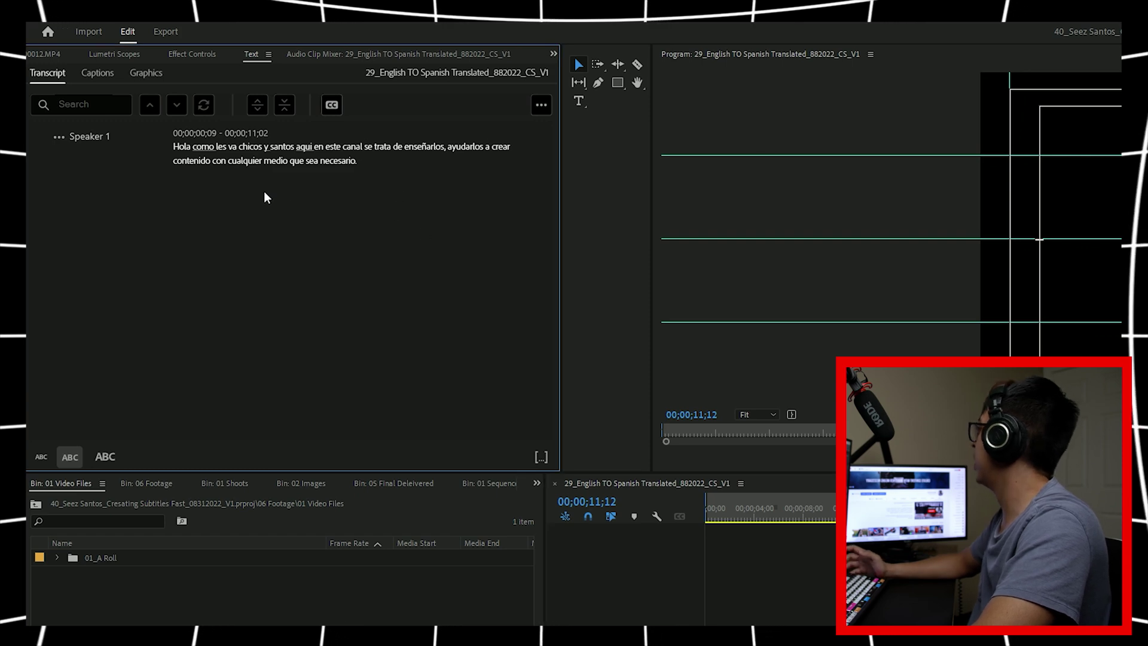
- Create subtitle captions from the Spanish sequence transcript and play the sequence from the start
{"action": "left_click", "coordinate": [332, 106]}
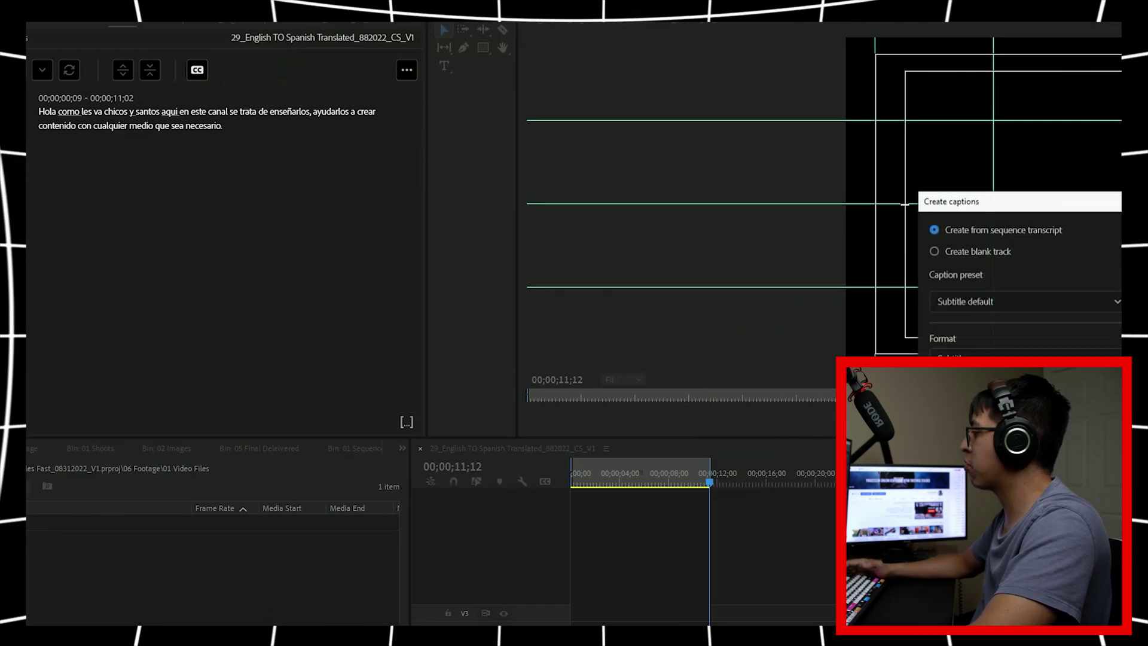
{"action": "left_click", "coordinate": [636, 535]}
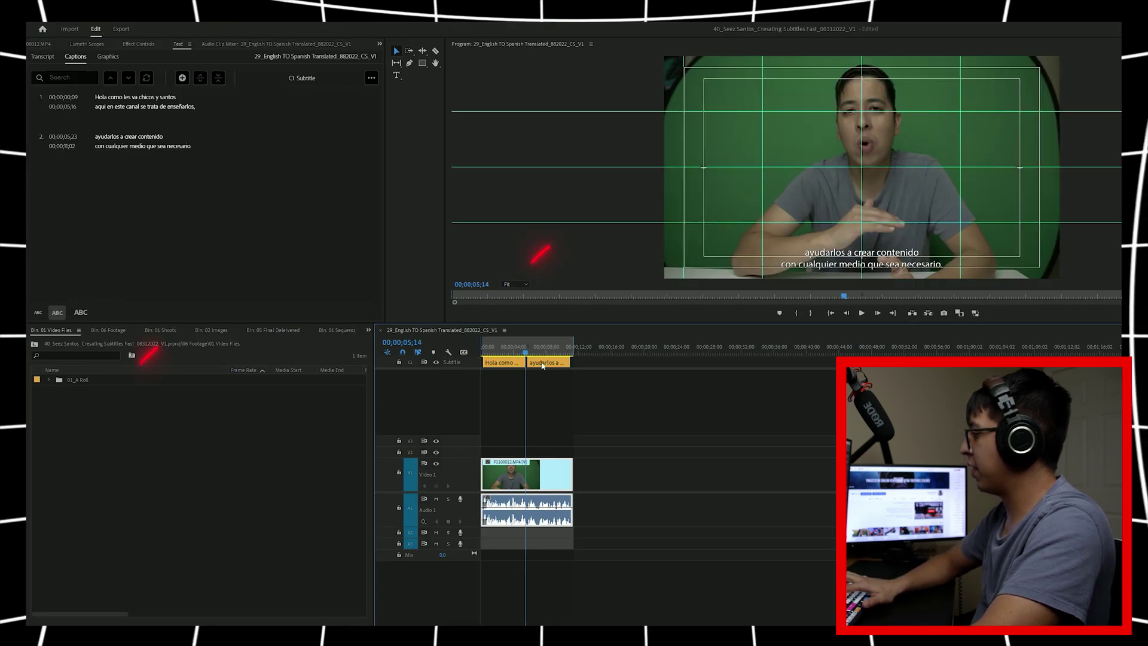
{"action": "key", "text": "Home"}
{"action": "key", "text": "backslash"}
{"action": "key", "text": "space"}
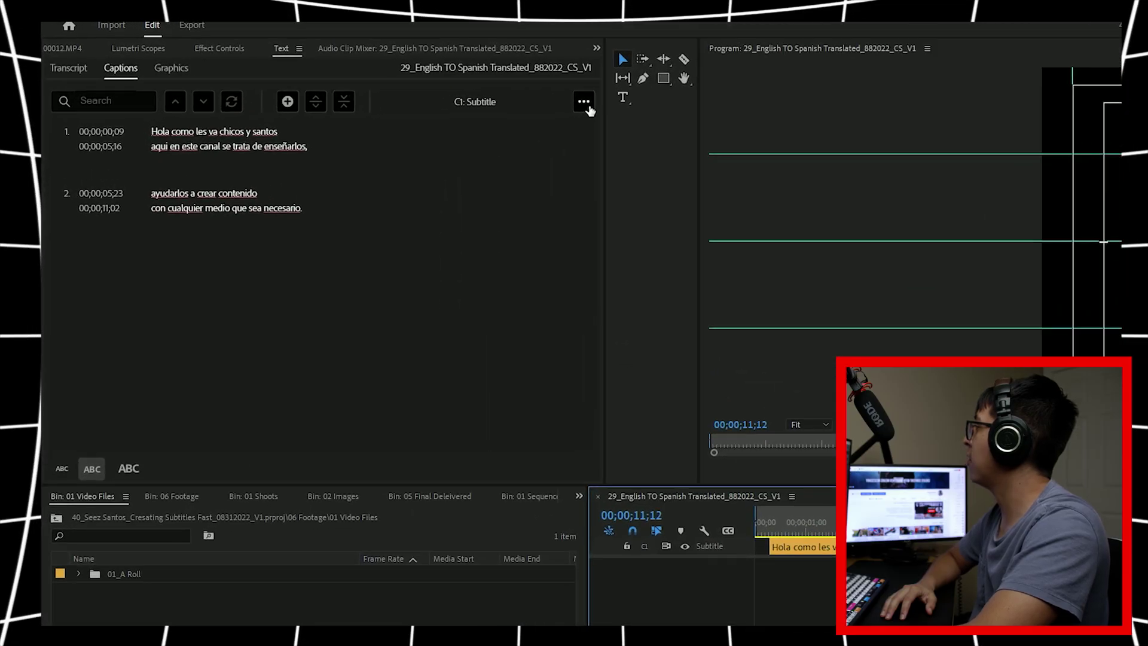
- Export the Spanish caption track to an SRT file from the Captions panel menu
{"action": "left_click", "coordinate": [728, 131]}
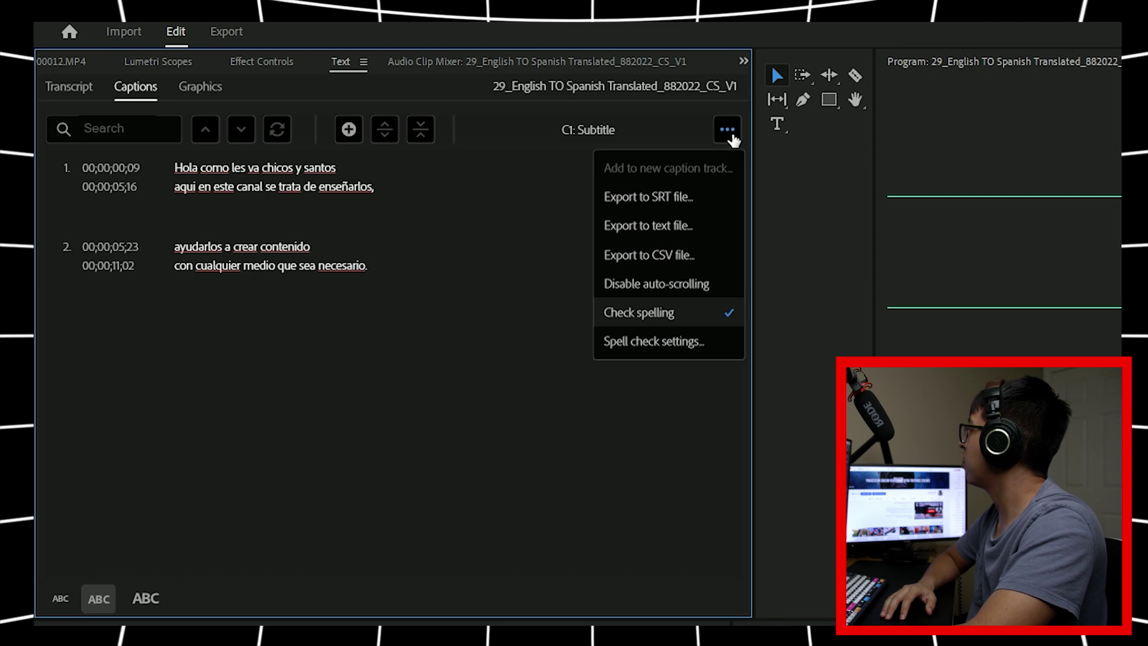
{"action": "left_click", "coordinate": [691, 199]}
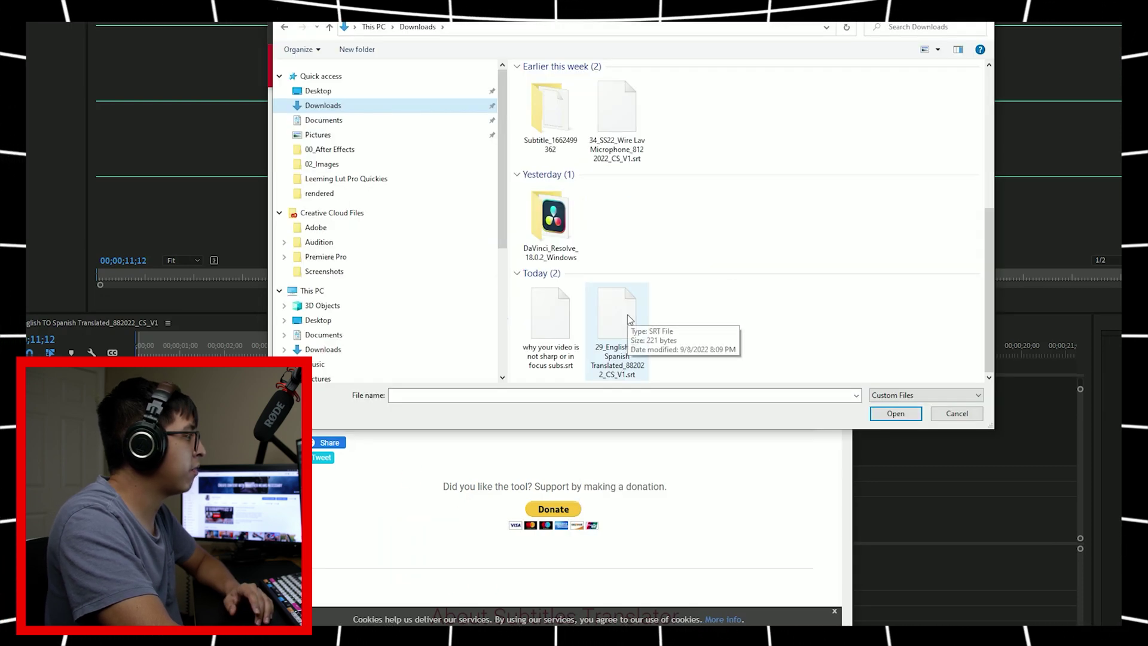
- Upload the exported SRT, translate it into English, and accept the translation
{"action": "double_click", "coordinate": [629, 316]}
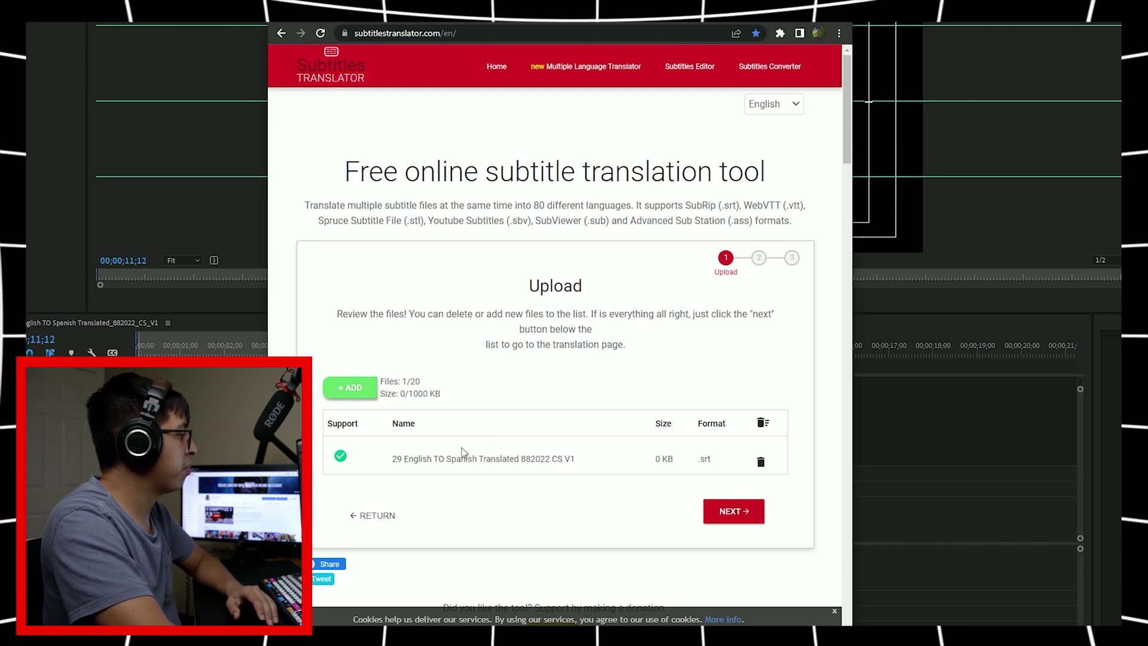
{"action": "left_click", "coordinate": [733, 513]}
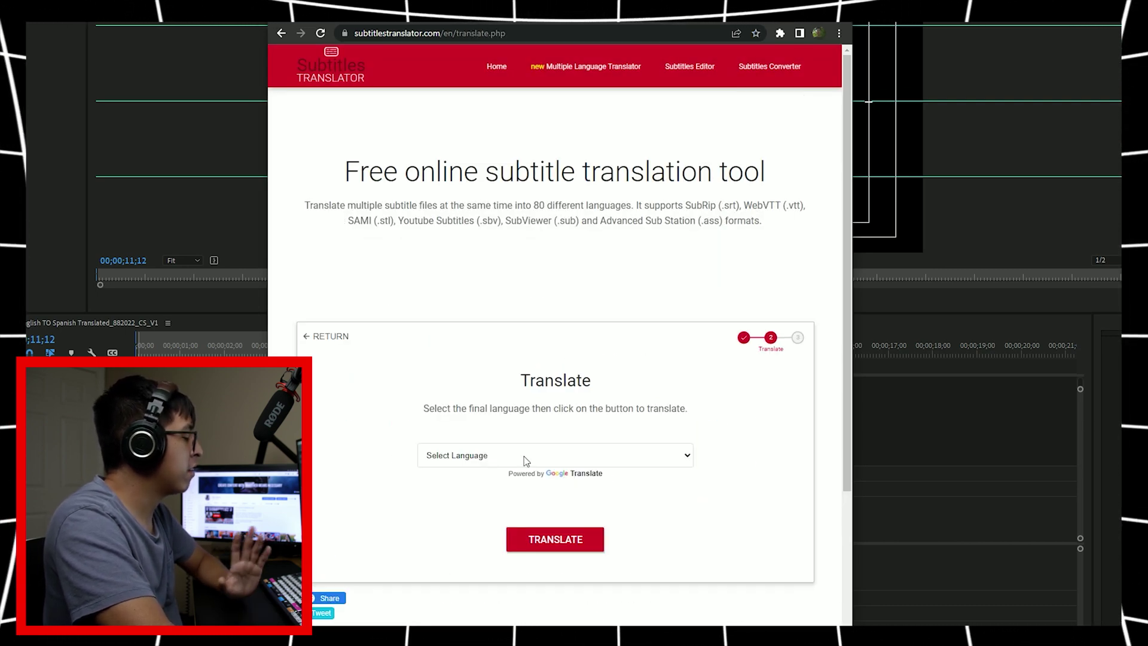
{"action": "left_click", "coordinate": [524, 456]}
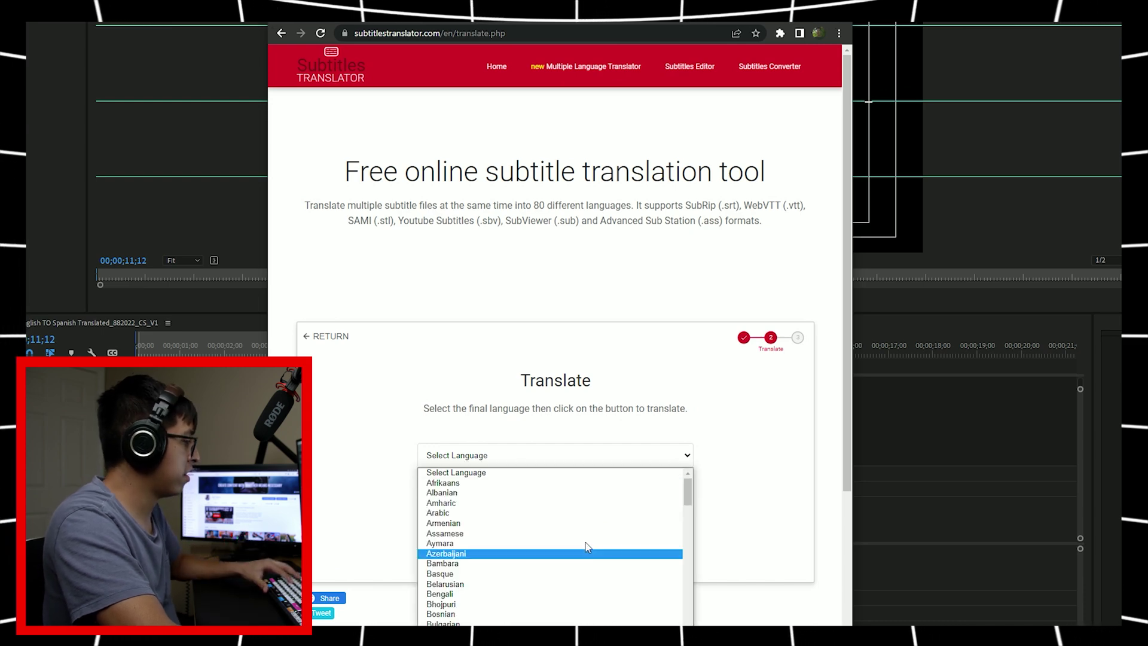
{"action": "type", "text": "e"}
{"action": "key", "text": "Return"}
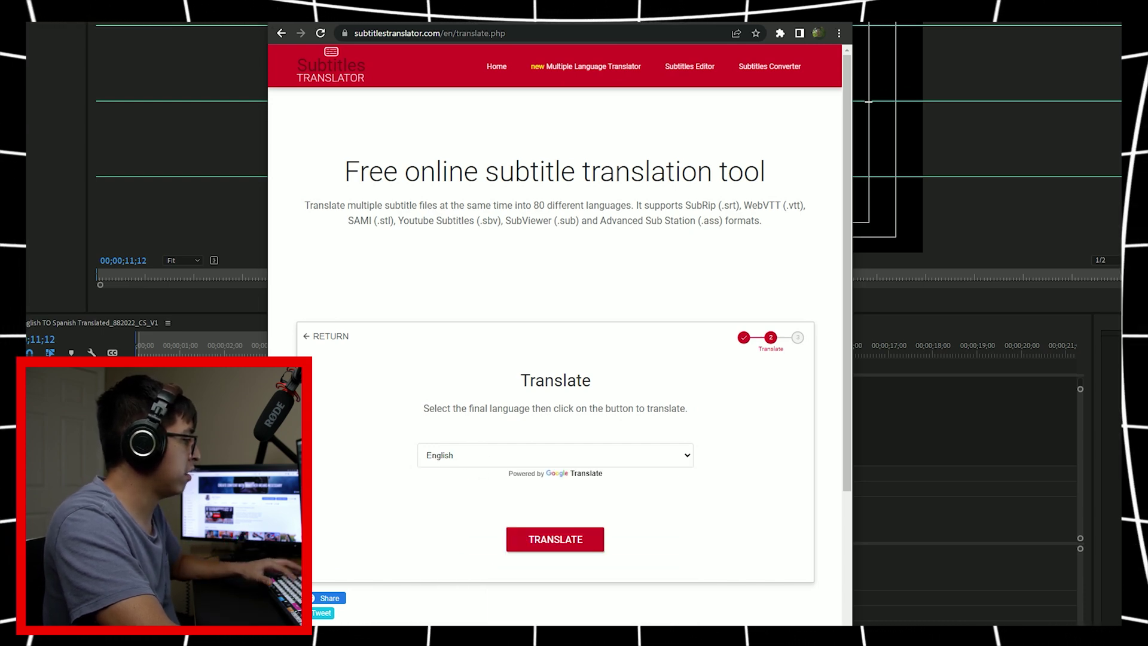
{"action": "key", "text": "Tab"}
{"action": "key", "text": "Return"}
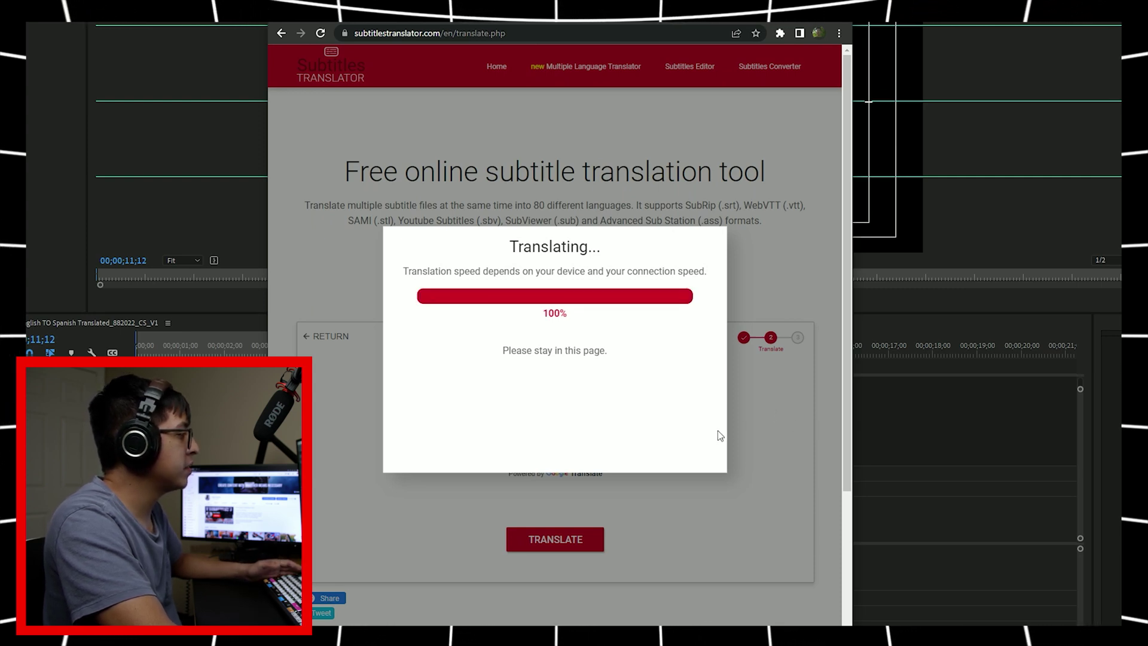
{"action": "left_click", "coordinate": [691, 405]}
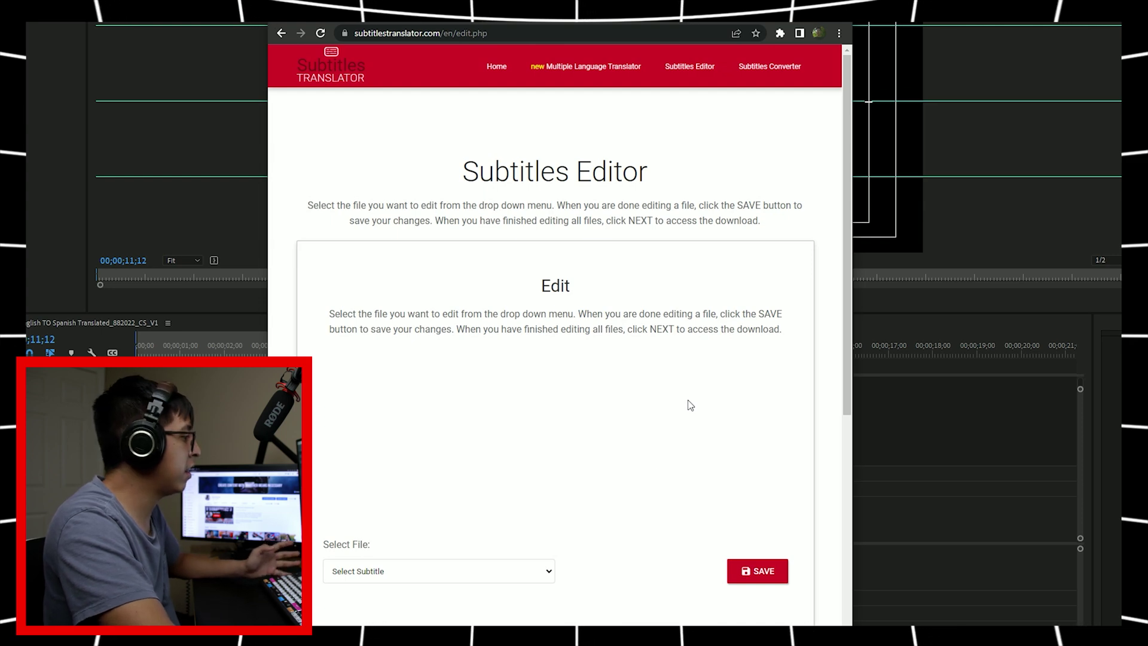
{"action": "scroll", "coordinate": [610, 503], "scroll_direction": "down", "scroll_amount": 2}
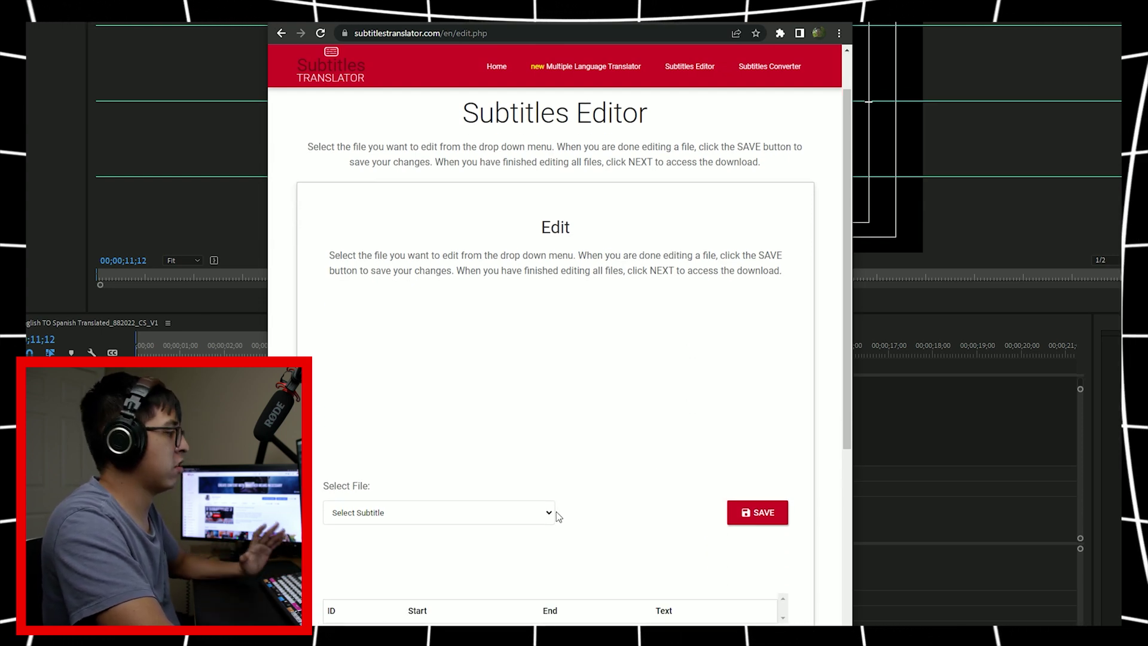
{"action": "scroll", "coordinate": [556, 448], "scroll_direction": "down", "scroll_amount": 2}
- Load the translated subtitle file into the editor from the Select File list
{"action": "left_click", "coordinate": [550, 389]}
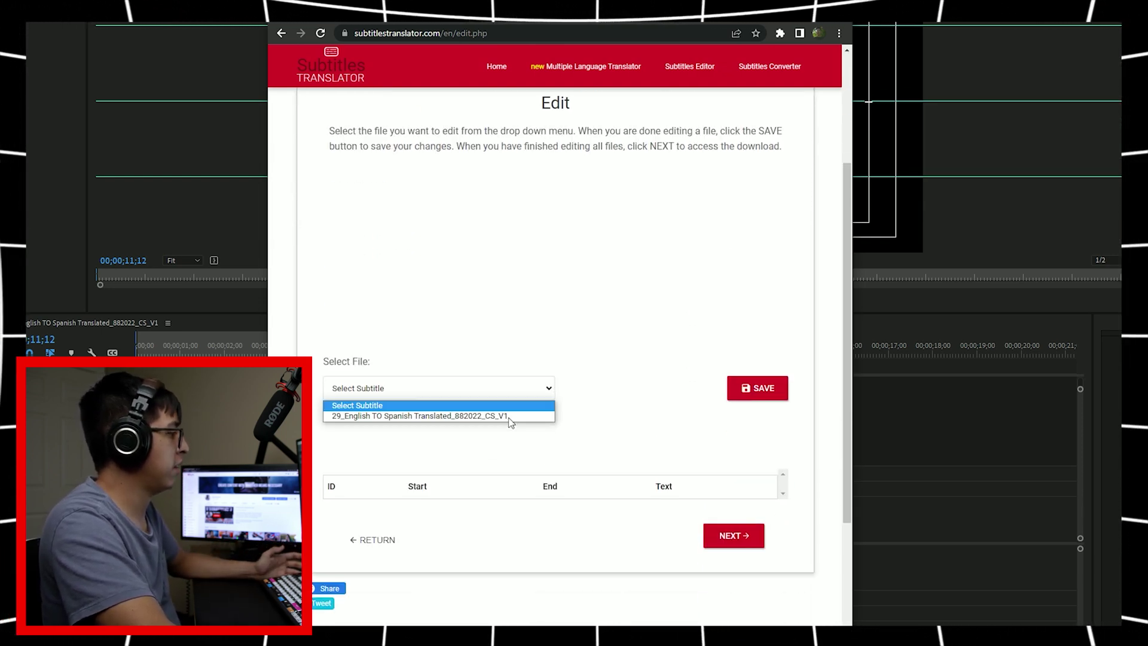
{"action": "left_click", "coordinate": [511, 417]}
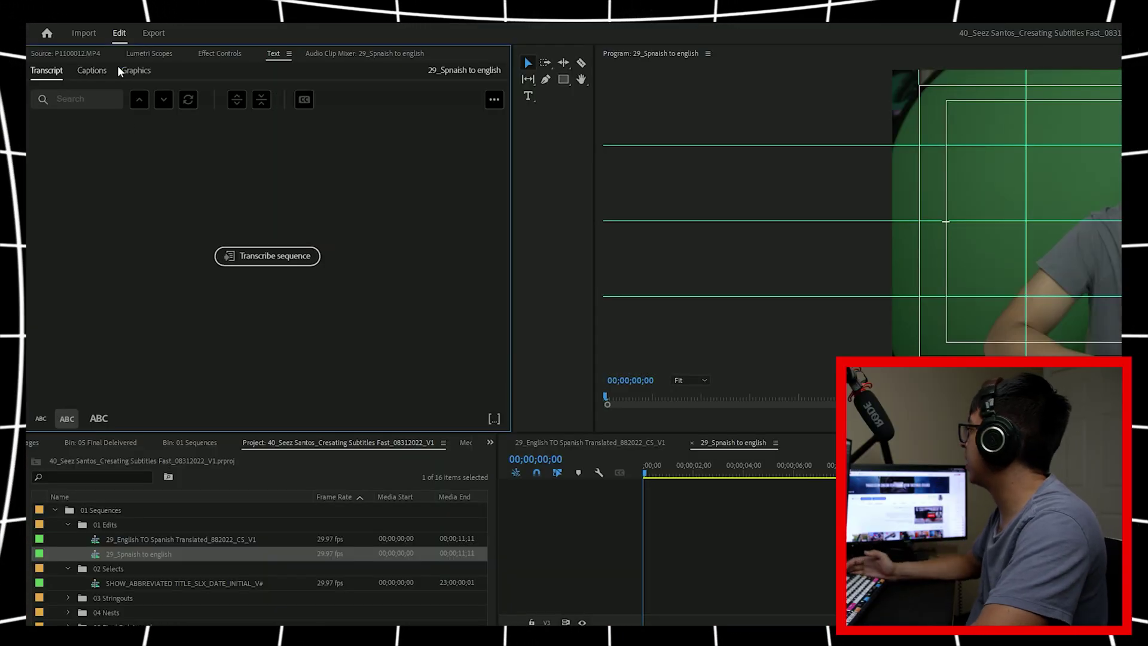
- Import the translated SRT from Downloads as a Subtitle-format caption track
{"action": "left_click", "coordinate": [99, 71]}
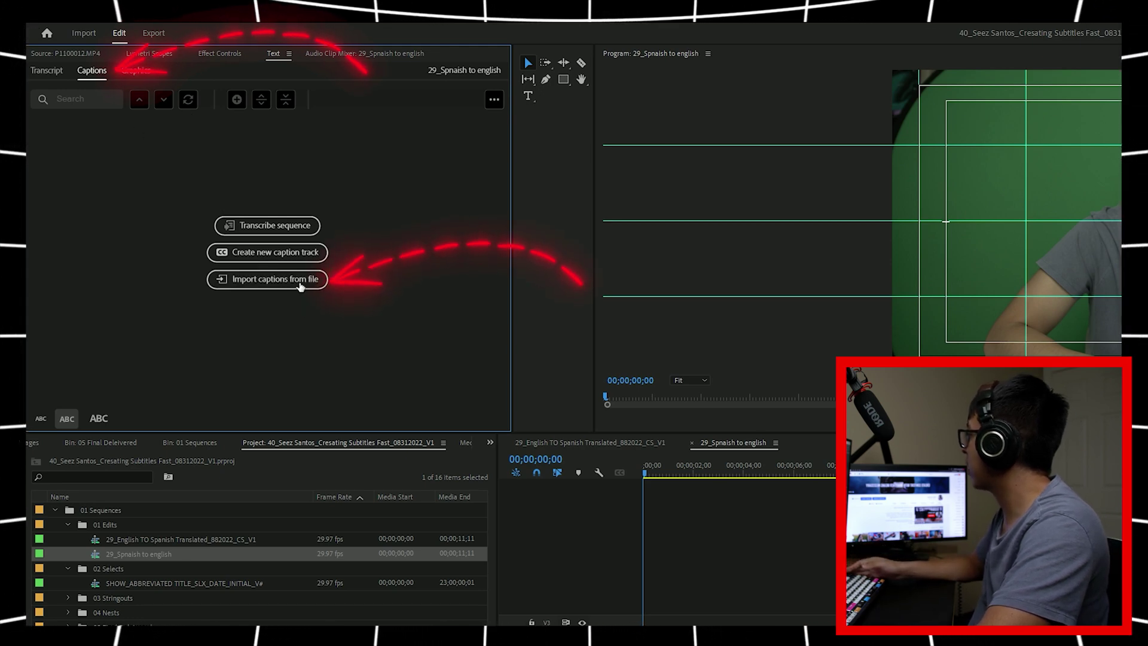
{"action": "left_click", "coordinate": [267, 280]}
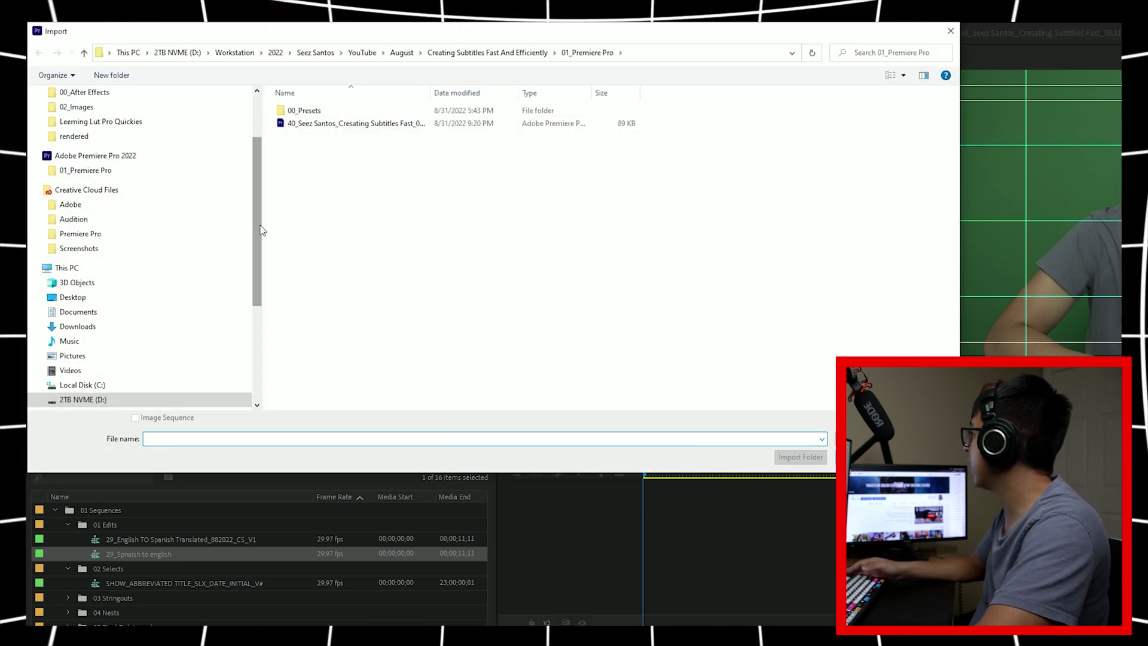
{"action": "scroll", "coordinate": [144, 269], "scroll_direction": "up", "scroll_amount": 5}
{"action": "left_click", "coordinate": [78, 131]}
{"action": "double_click", "coordinate": [350, 110]}
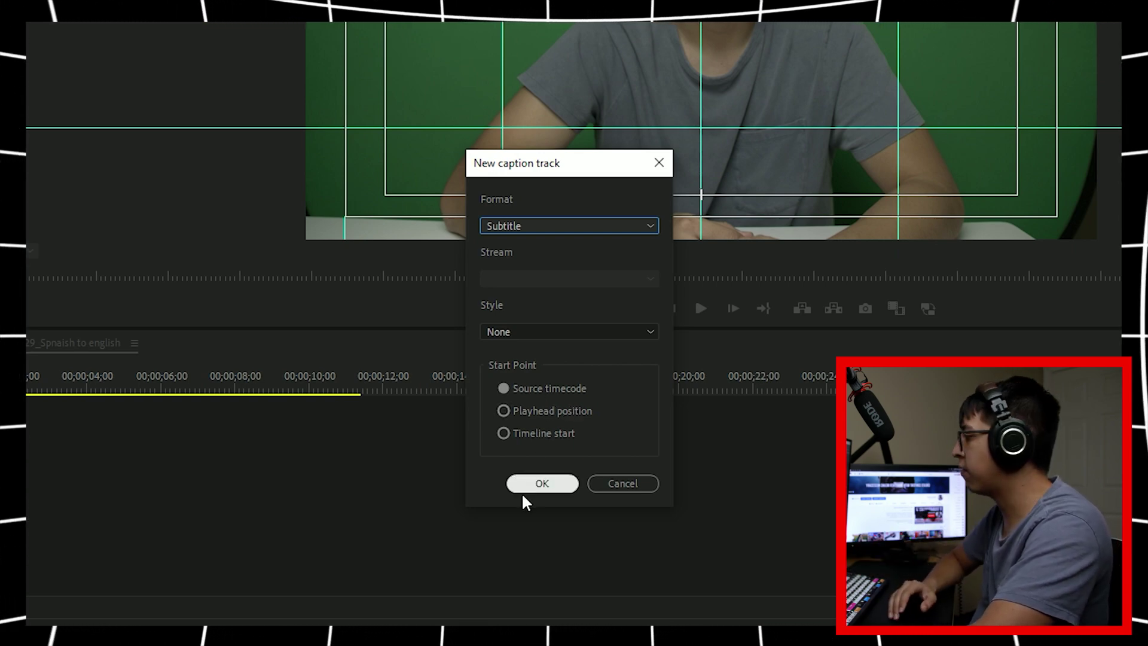
{"action": "left_click", "coordinate": [542, 484]}
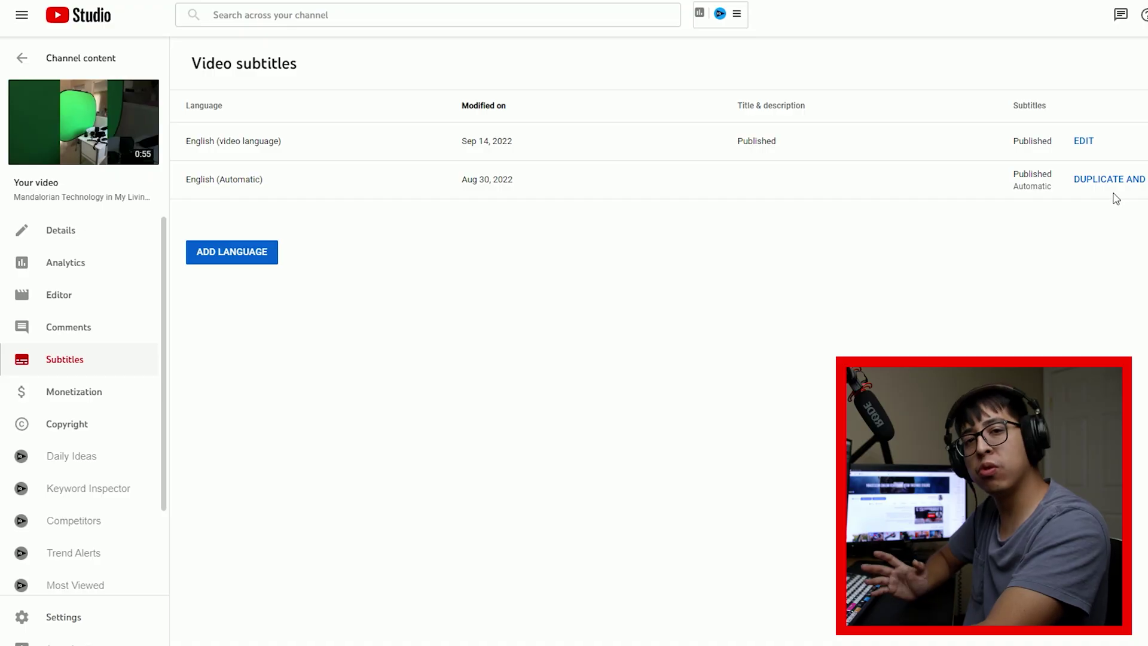
- Add an auto-translated Spanish subtitle track and play the video to preview it
{"action": "left_click", "coordinate": [247, 265]}
{"action": "scroll", "coordinate": [386, 314], "scroll_direction": "down", "scroll_amount": 3}
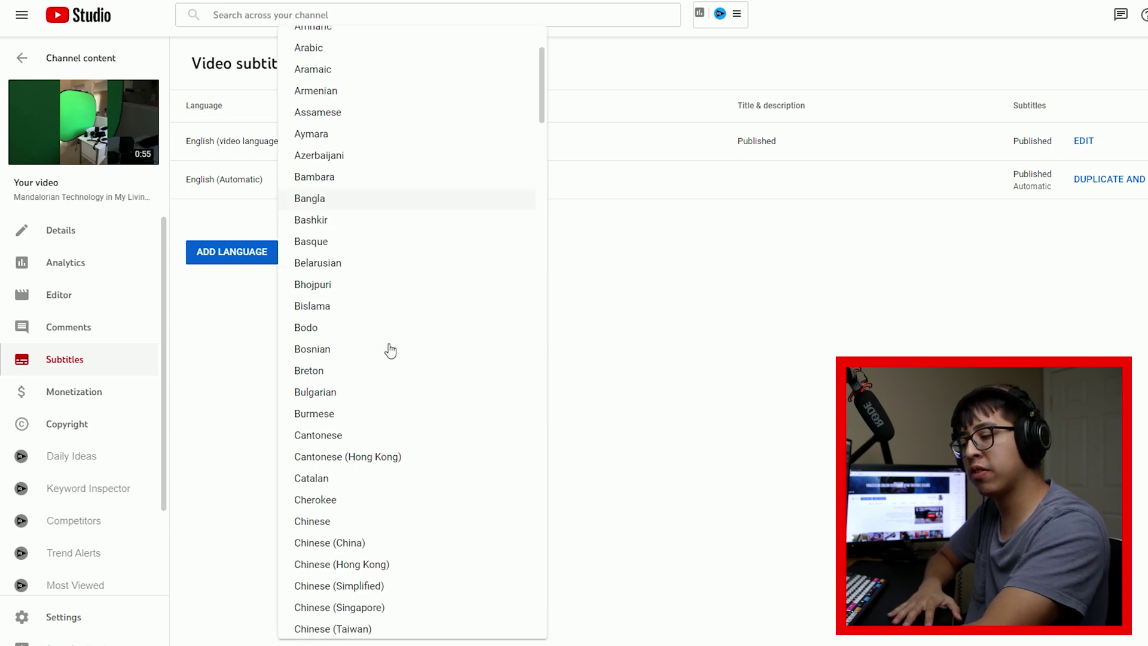
{"action": "scroll", "coordinate": [385, 340], "scroll_direction": "down", "scroll_amount": 3}
{"action": "scroll", "coordinate": [383, 364], "scroll_direction": "down", "scroll_amount": 3}
{"action": "scroll", "coordinate": [382, 364], "scroll_direction": "down", "scroll_amount": 3}
{"action": "scroll", "coordinate": [372, 395], "scroll_direction": "down", "scroll_amount": 3}
{"action": "scroll", "coordinate": [369, 439], "scroll_direction": "down", "scroll_amount": 3}
{"action": "scroll", "coordinate": [361, 458], "scroll_direction": "down", "scroll_amount": 3}
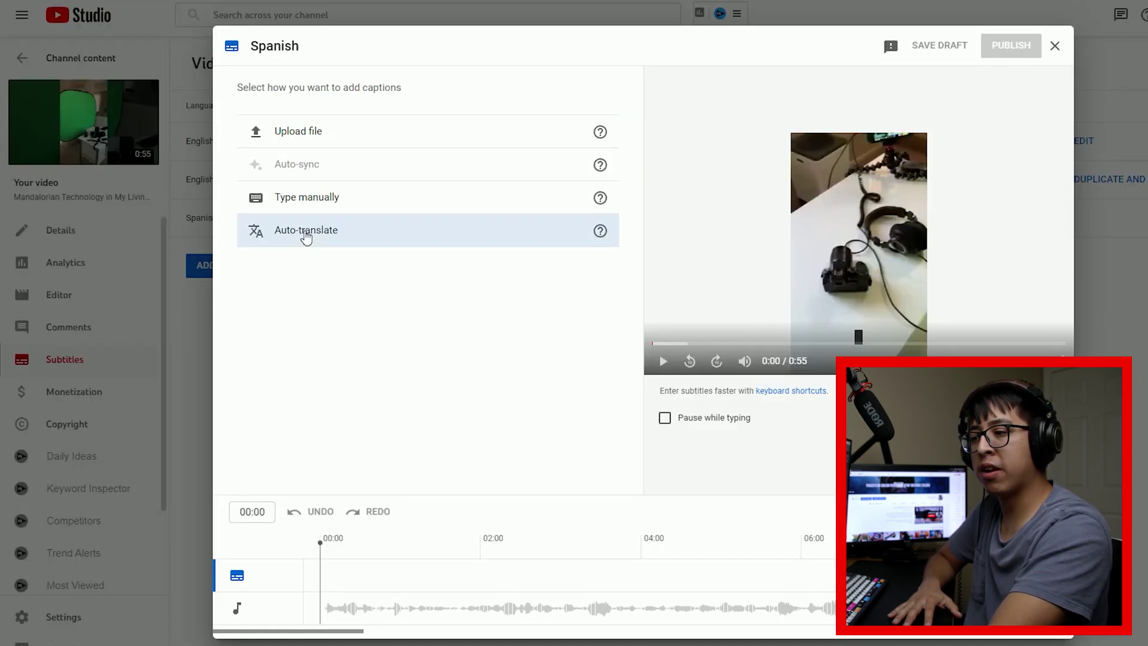
{"action": "left_click", "coordinate": [306, 236]}
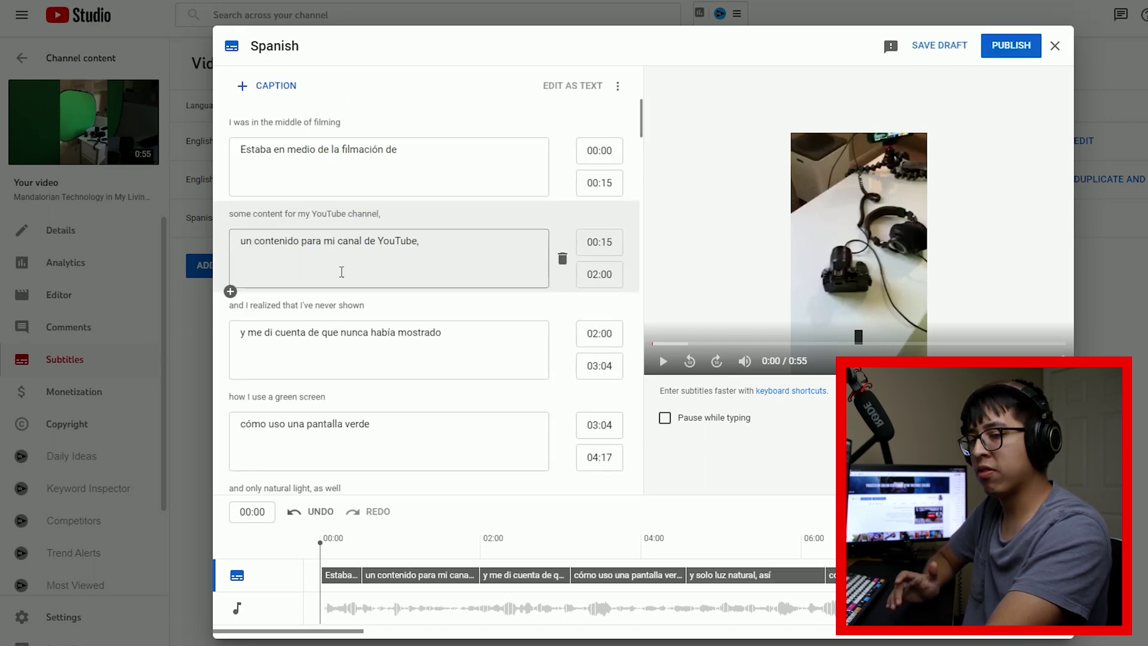
{"action": "left_click", "coordinate": [404, 165]}
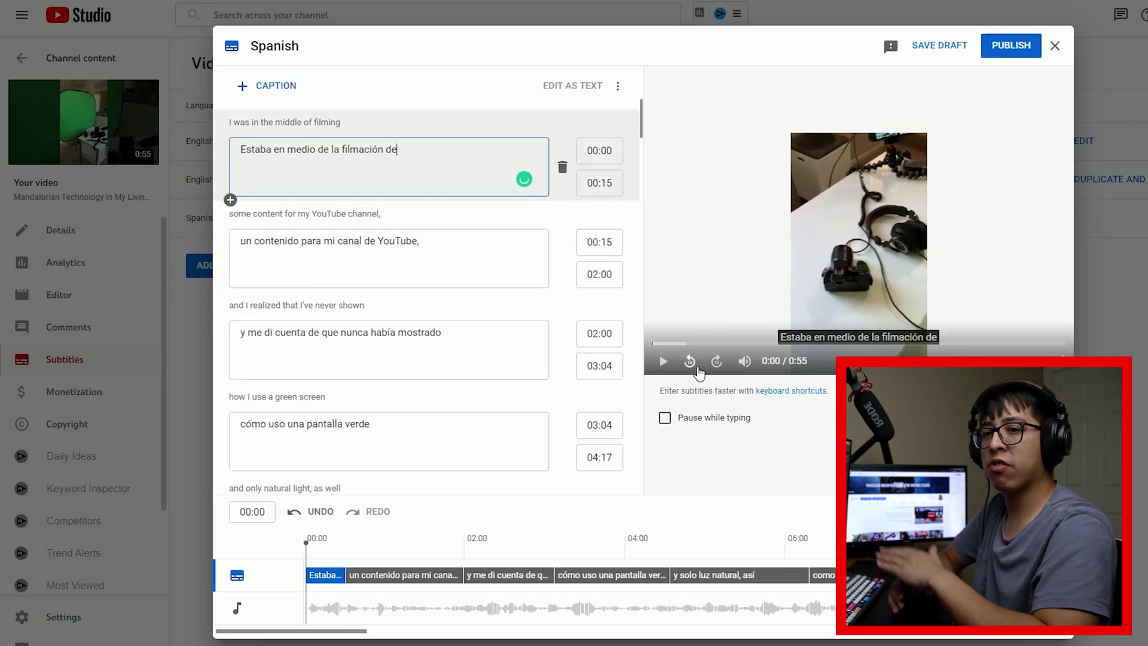
{"action": "left_click", "coordinate": [663, 361]}
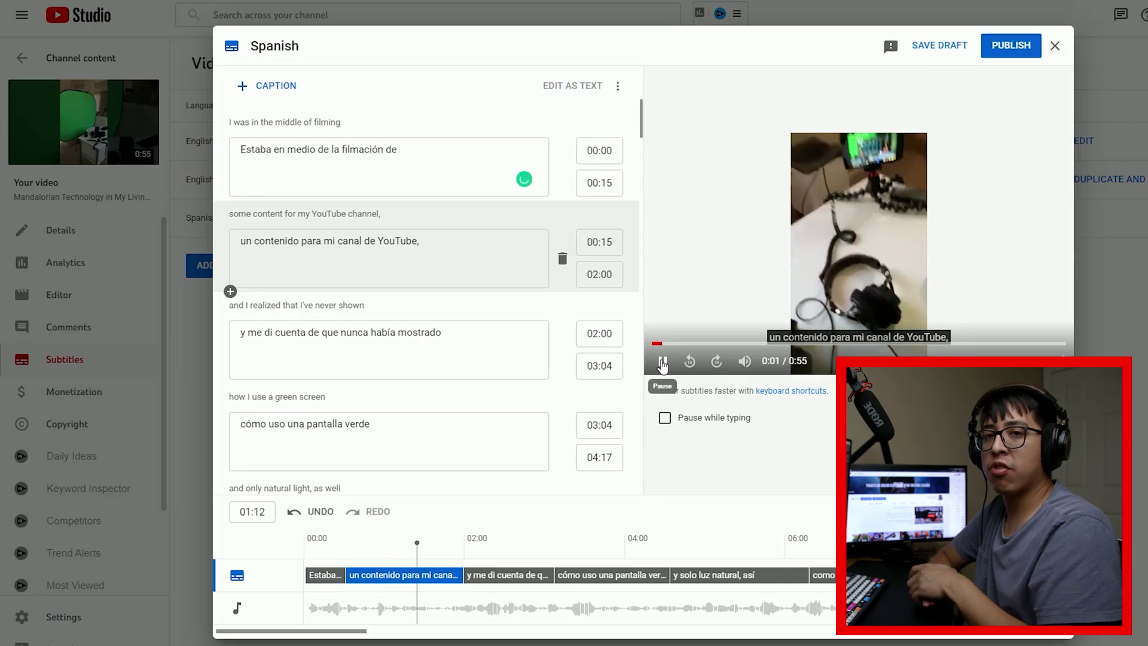